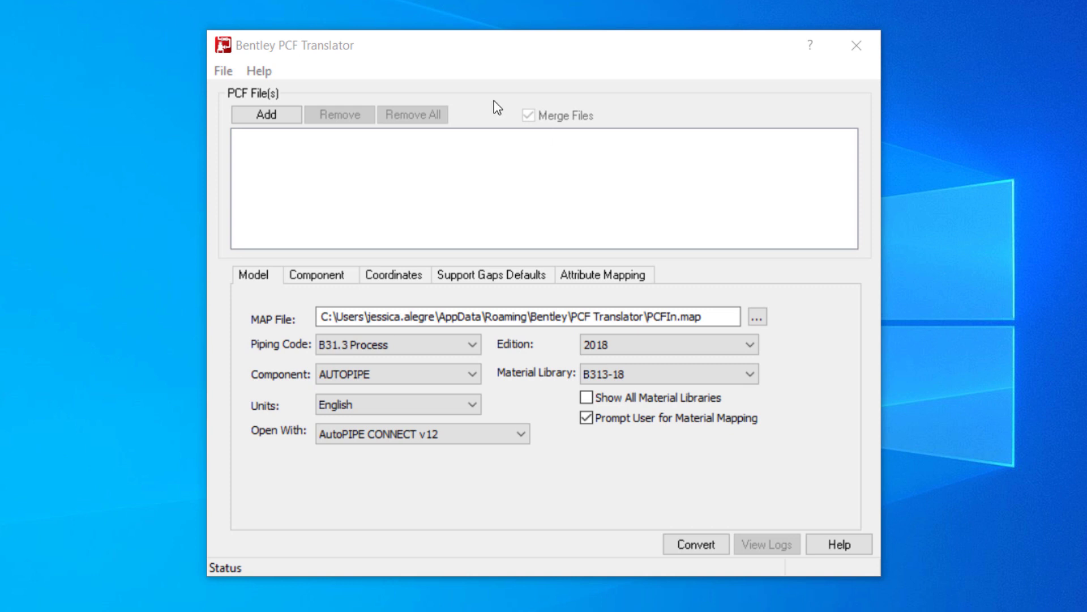
- Add the Original PCF file from the September 2020 PCF Import Models folder to the conversion list
left_click(271, 122)
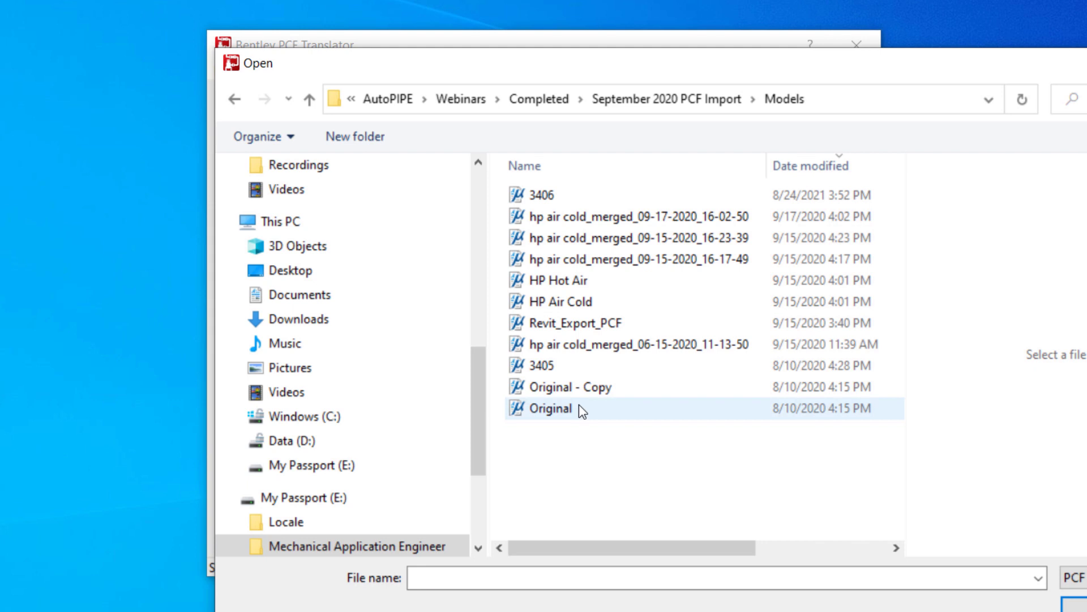
double_click(580, 405)
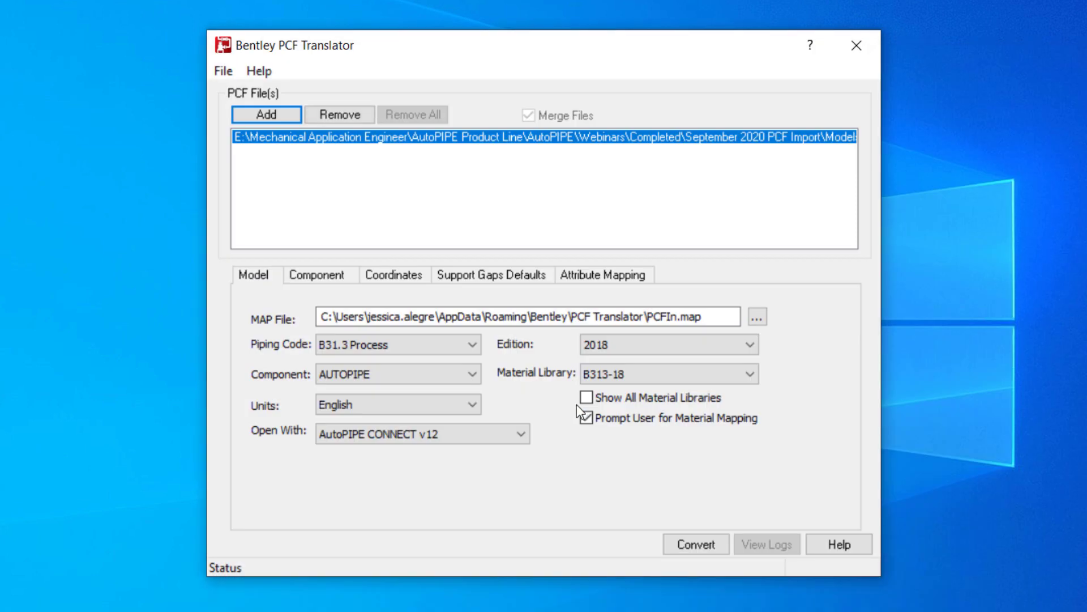
- Review the Component, Coordinates, Support Gaps Defaults and Attribute Mapping tabs, ending on Model settings (B31.3 Process, 2018)
left_click(335, 280)
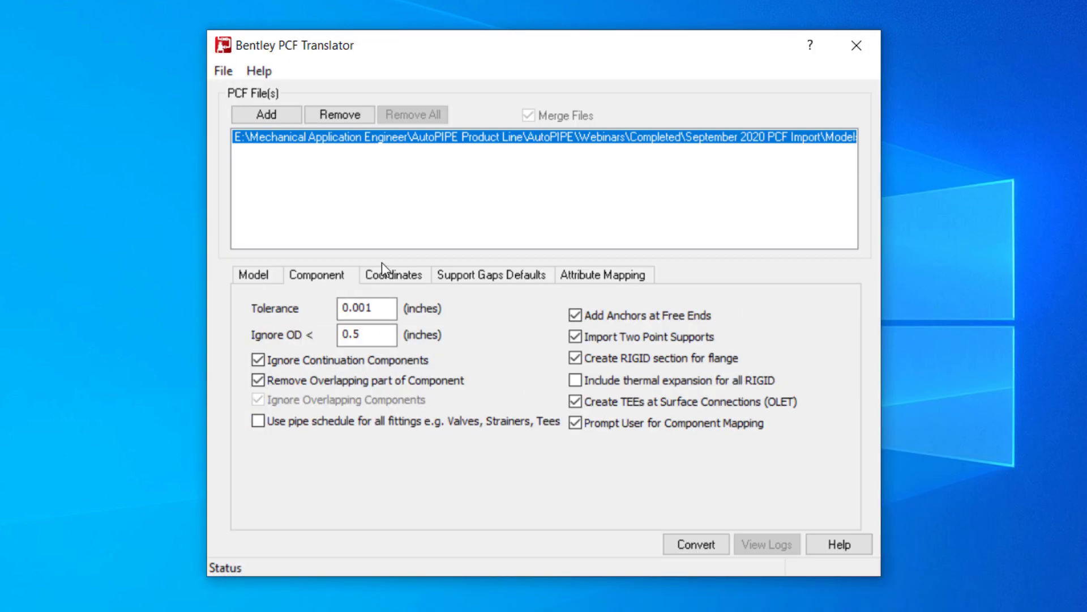
left_click(396, 272)
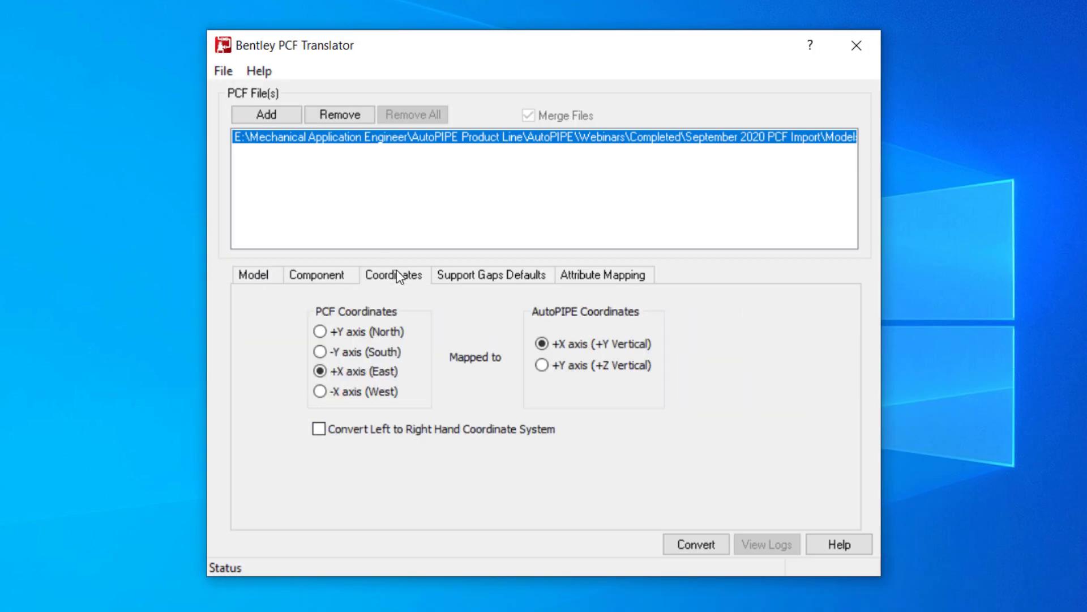
left_click(499, 270)
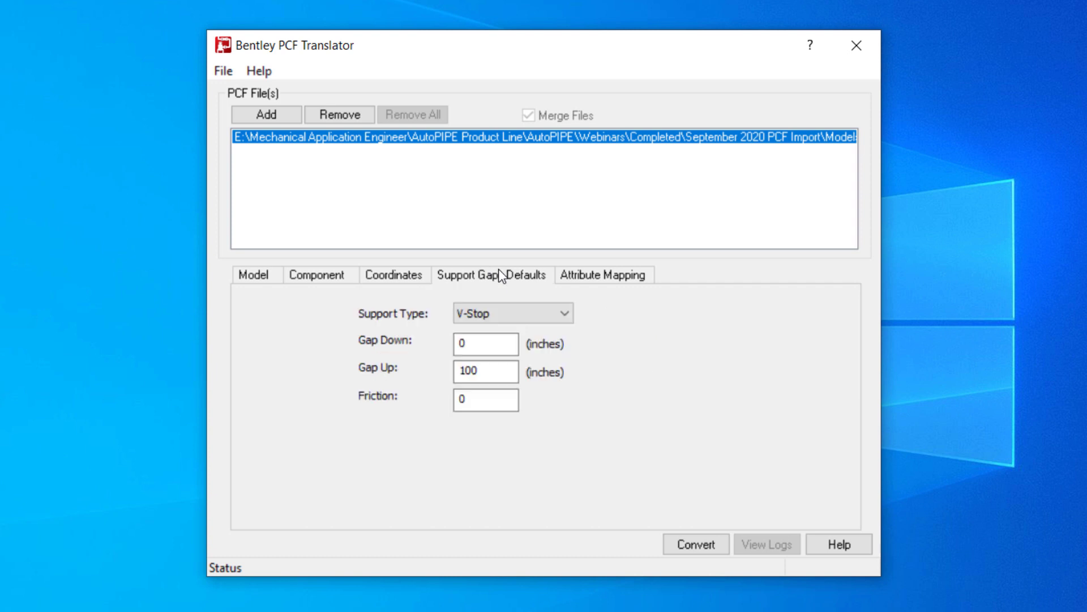
left_click(621, 274)
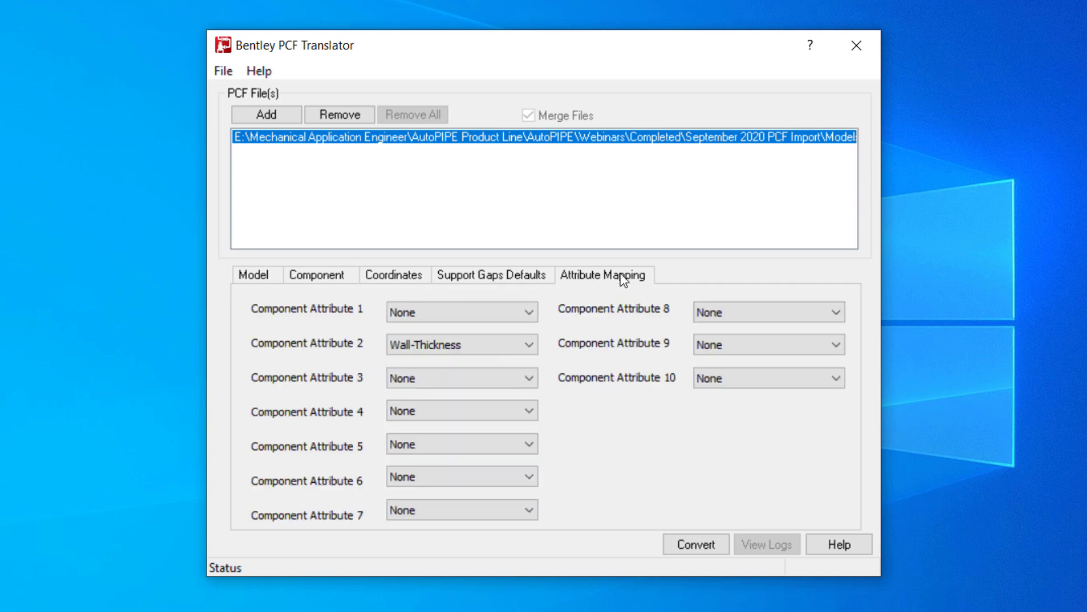
left_click(490, 279)
left_click(393, 276)
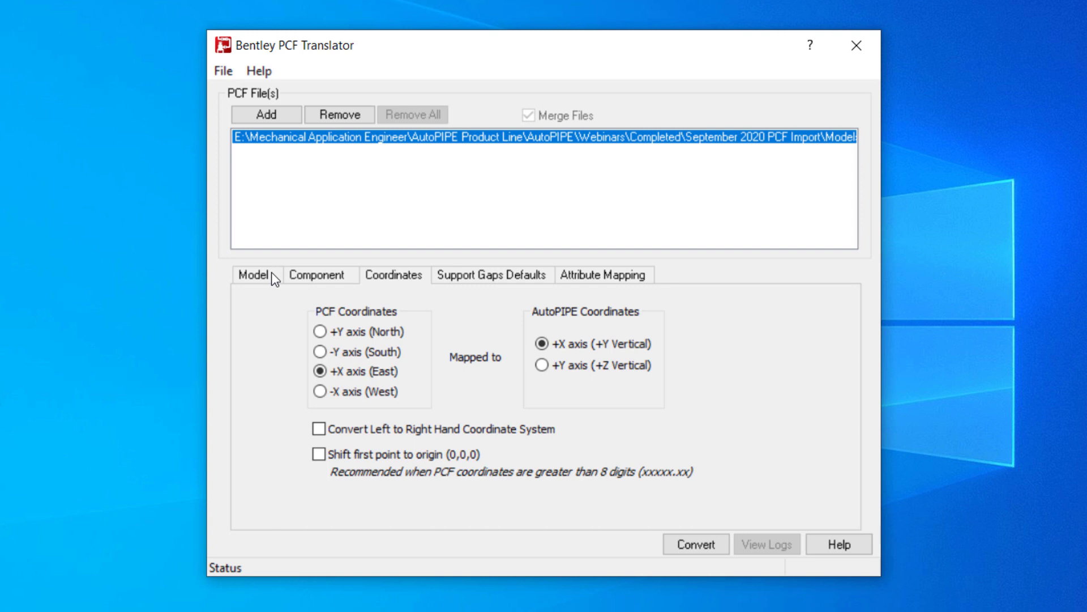
left_click(271, 271)
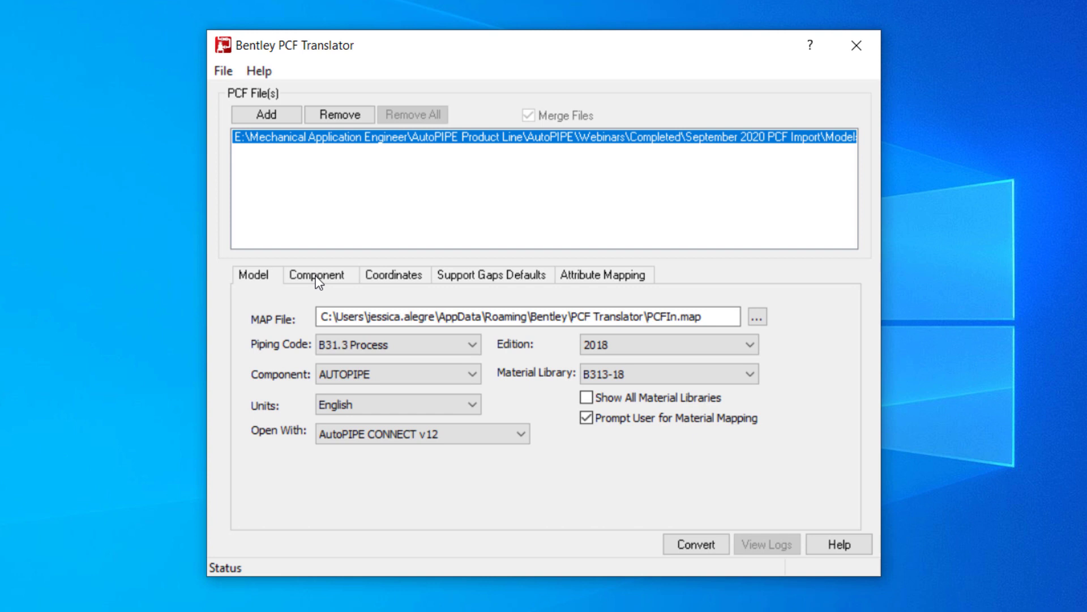
left_click(317, 276)
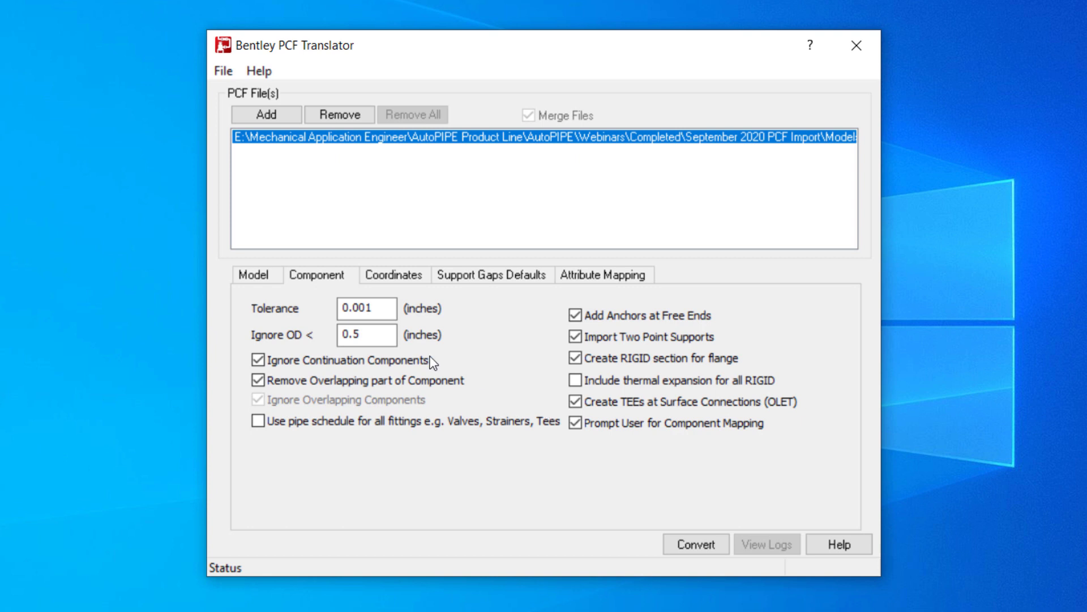
left_click(254, 274)
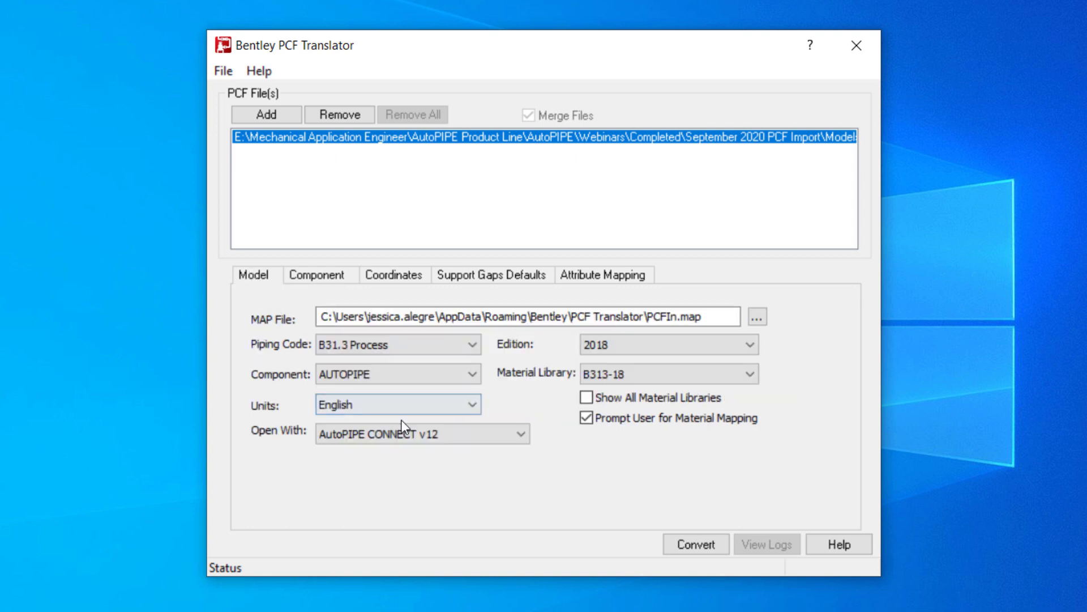
- Convert the Original PCF file and wait for the PCF Material Mapping prompt for PIPE
left_click(682, 550)
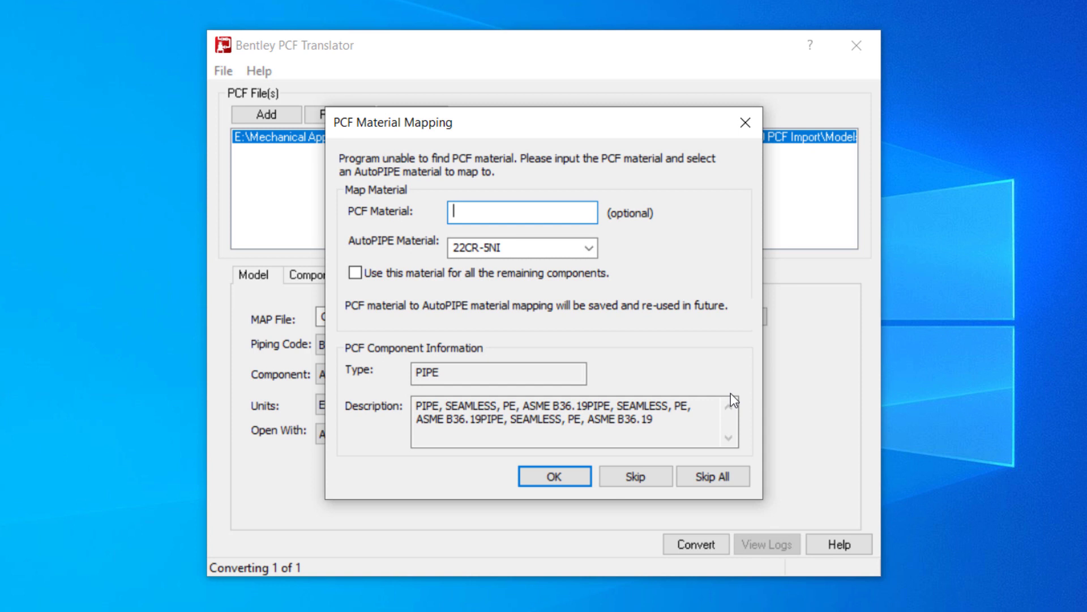
- Map the PIPE material to A106-B and apply it to all remaining components
key("Tab")
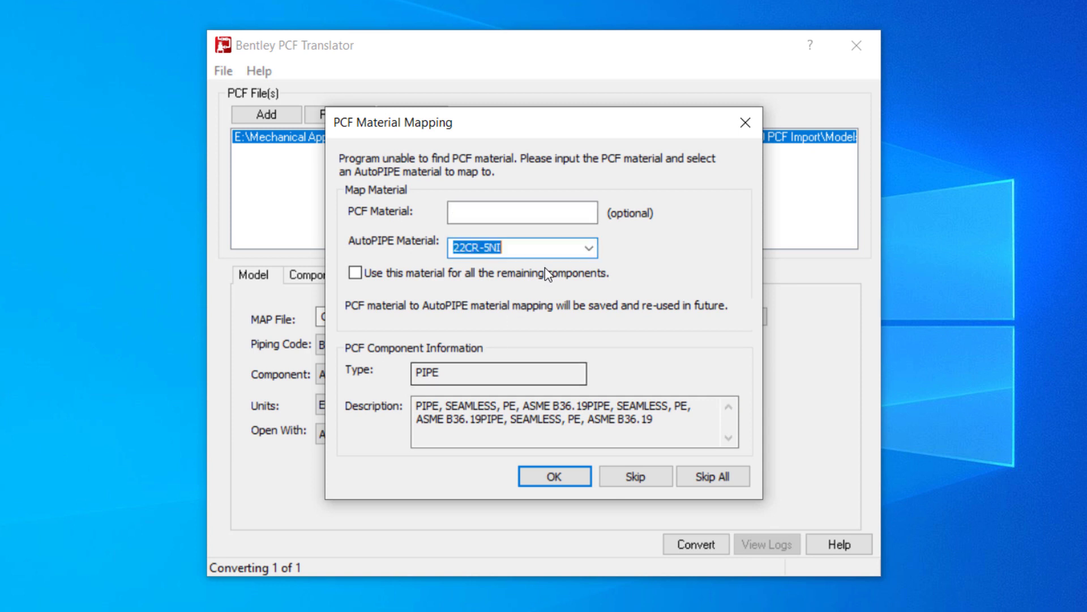
left_click(591, 247)
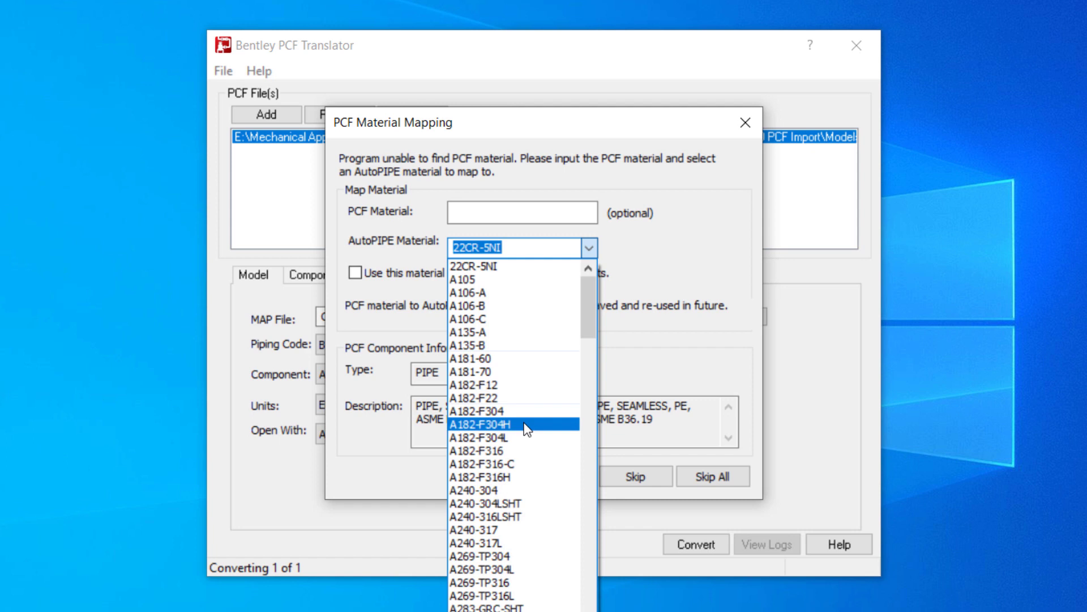
left_click(495, 312)
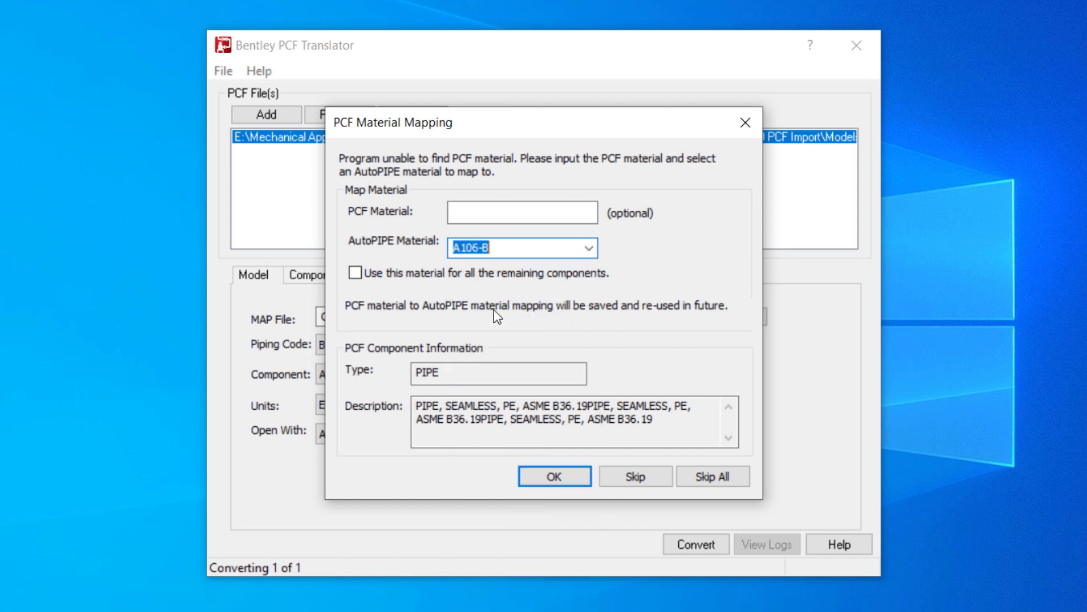
left_click(567, 482)
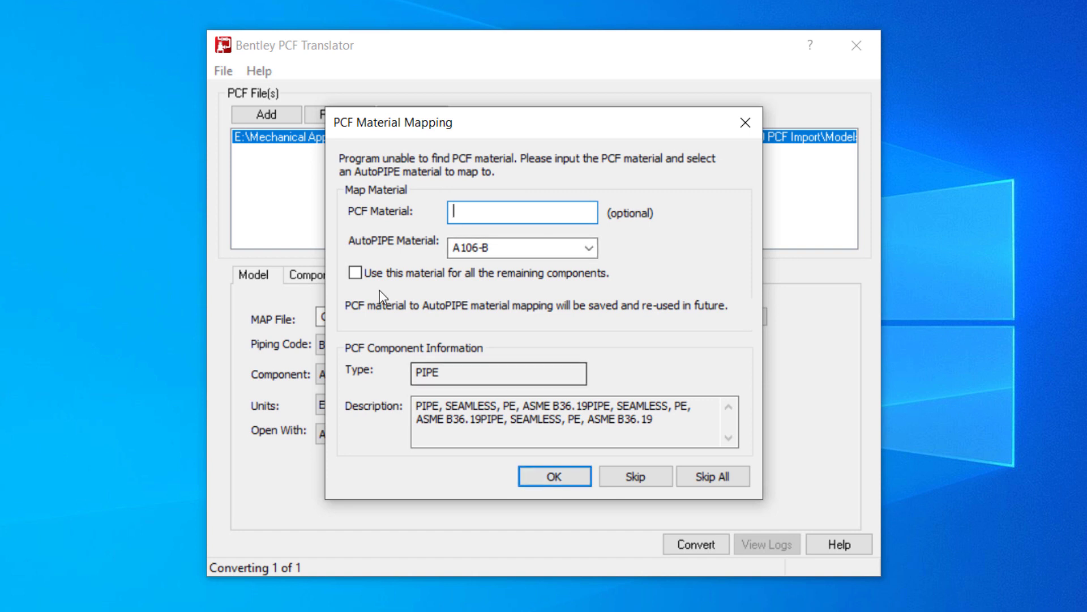
left_click(356, 272)
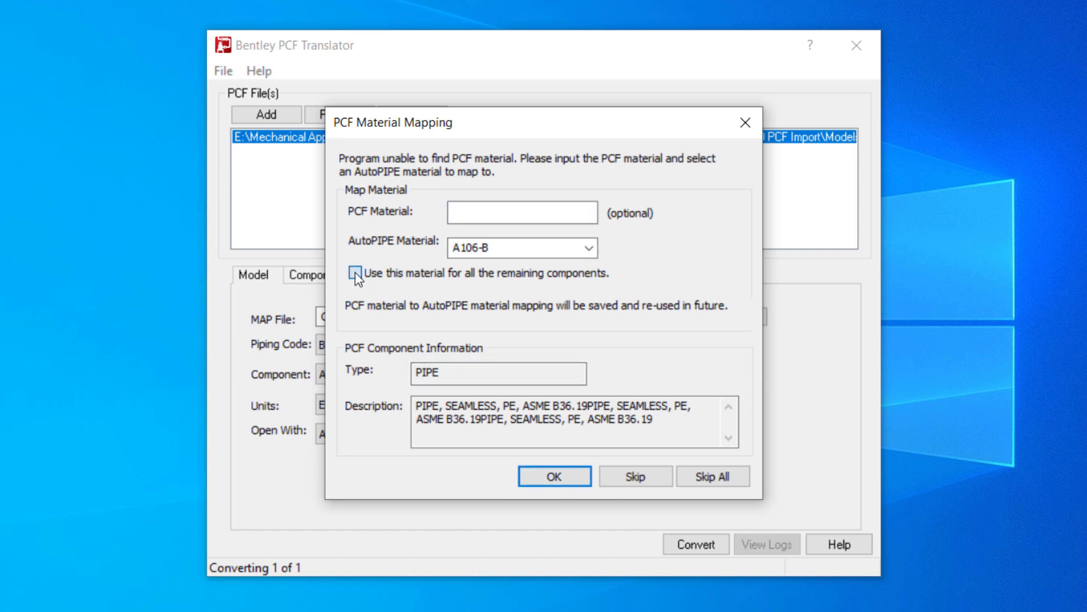
left_click(553, 481)
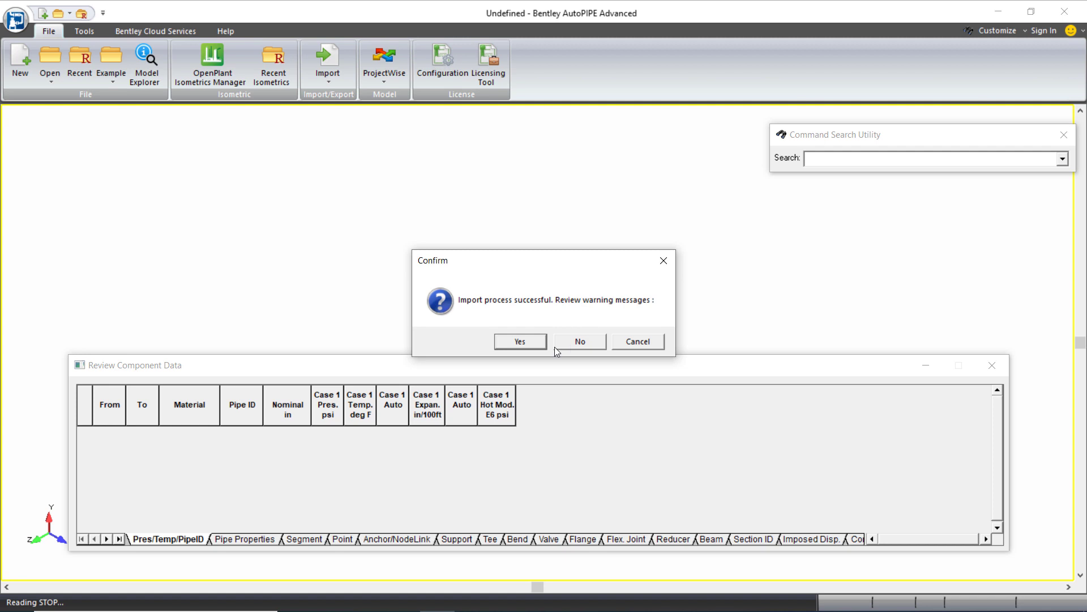
- Confirm the successful import with Yes to review the warning messages
left_click(533, 344)
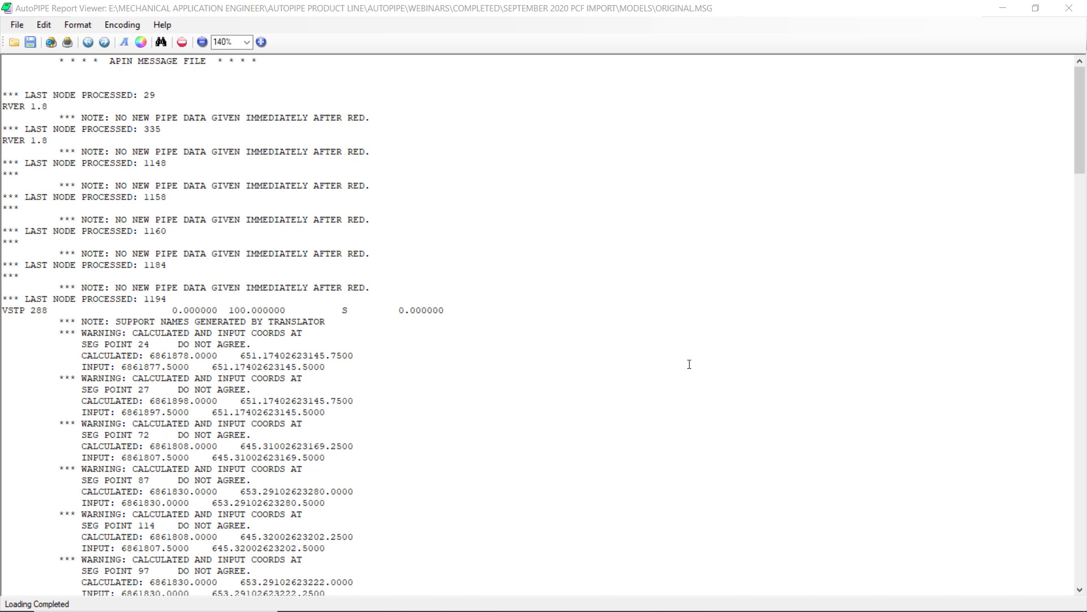
- Scroll ORIGINAL.MSG down to its totals of 0 errors and 51 warnings, then close it
scroll(689, 364, "down", 20)
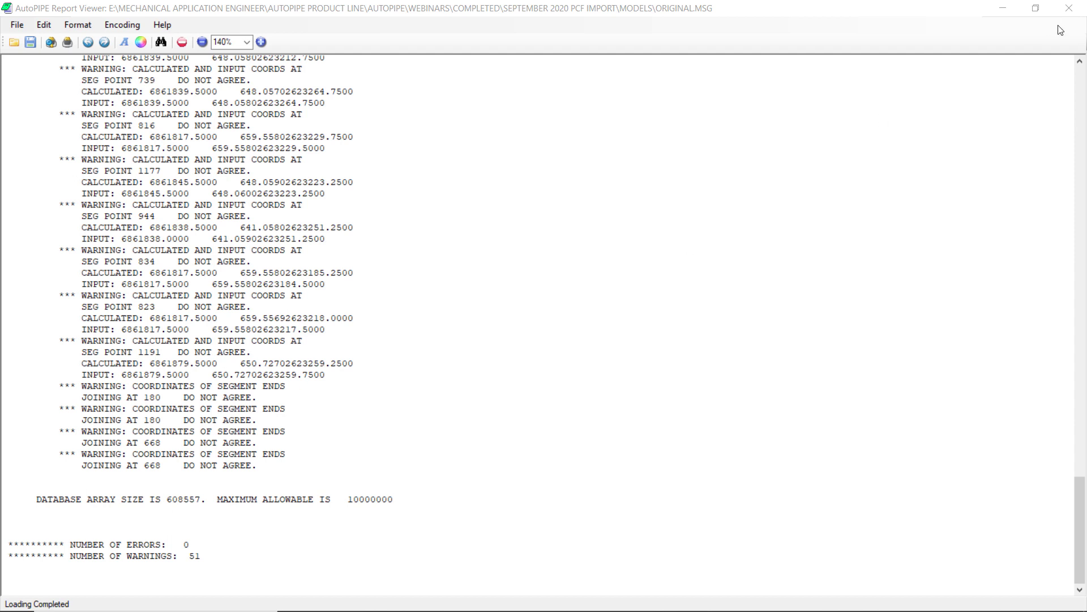
left_click(1068, 8)
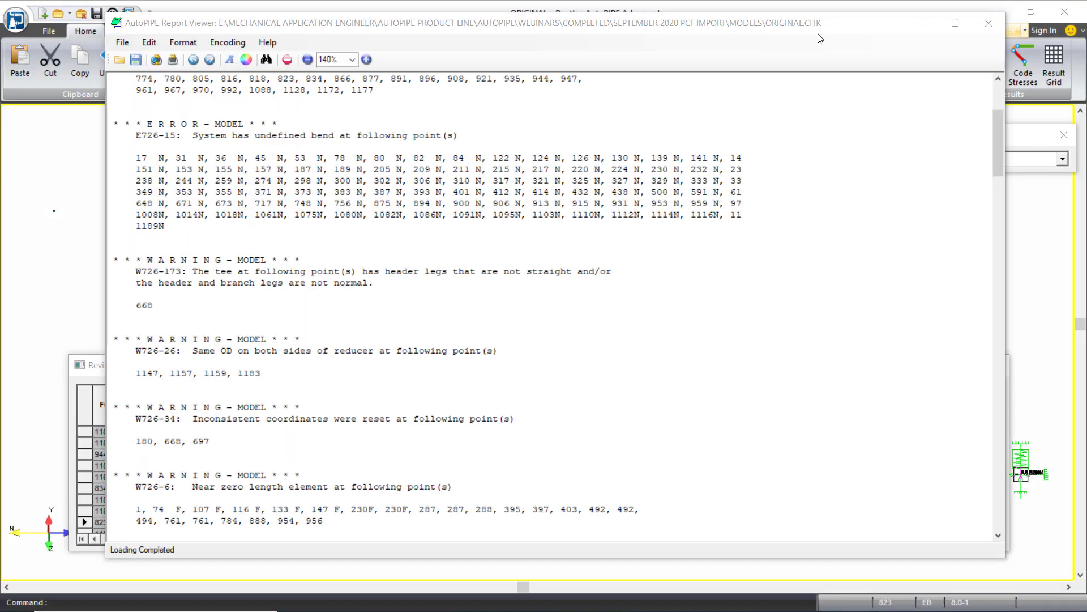
- Maximize the ORIGINAL.CHK report and scroll to its summary of no errors and 267 warnings
double_click(823, 25)
scroll(810, 162, "up", 5)
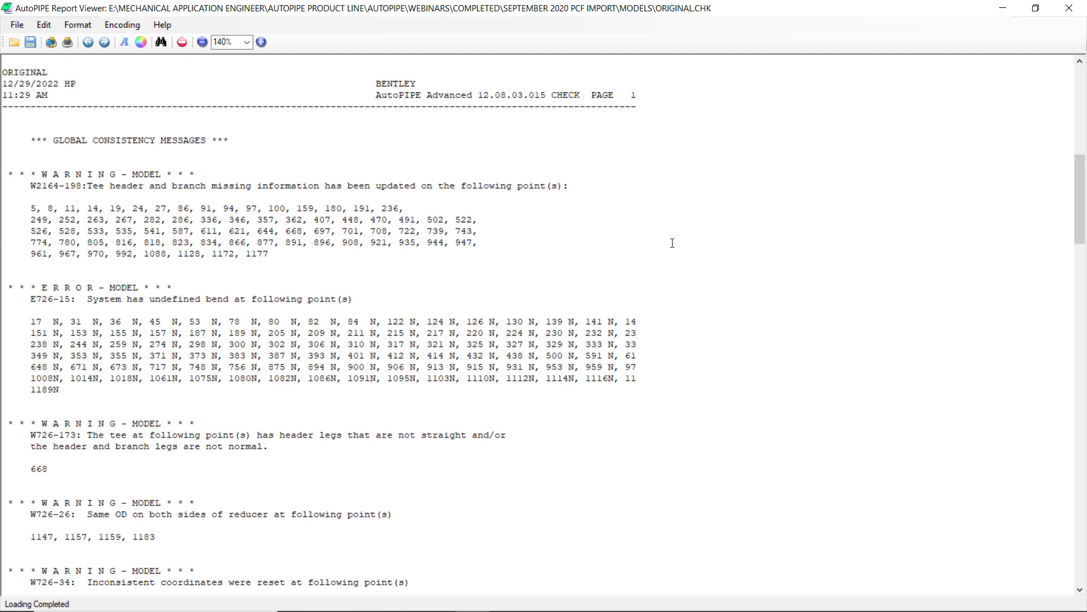
scroll(672, 243, "down", 20)
scroll(704, 273, "down", 20)
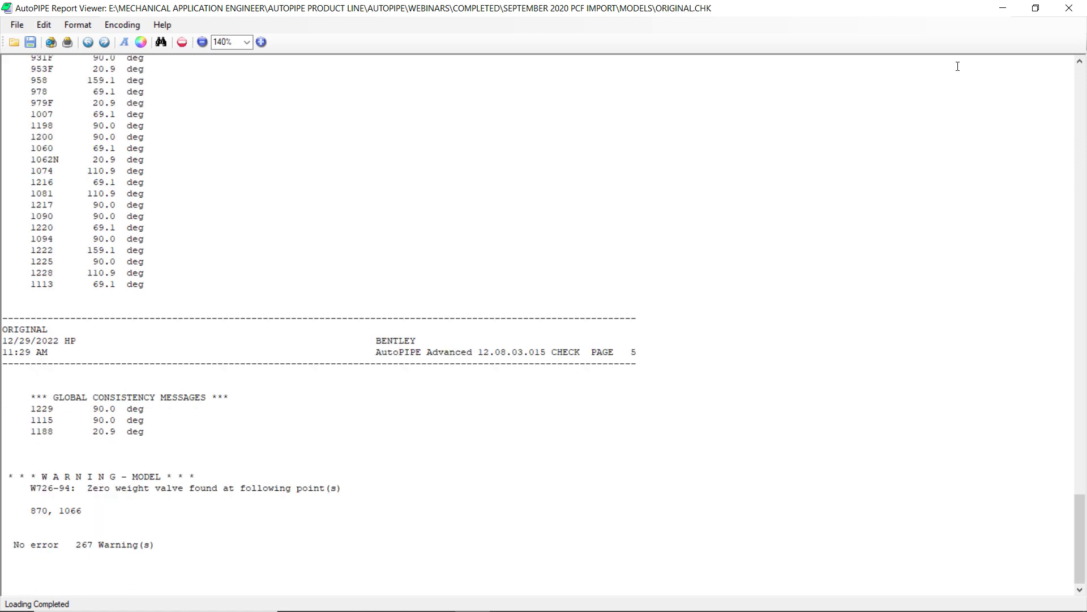
- Close the Report Viewer, Review Component Data and Command Search panels, then switch to Solid Model View
left_click(1069, 8)
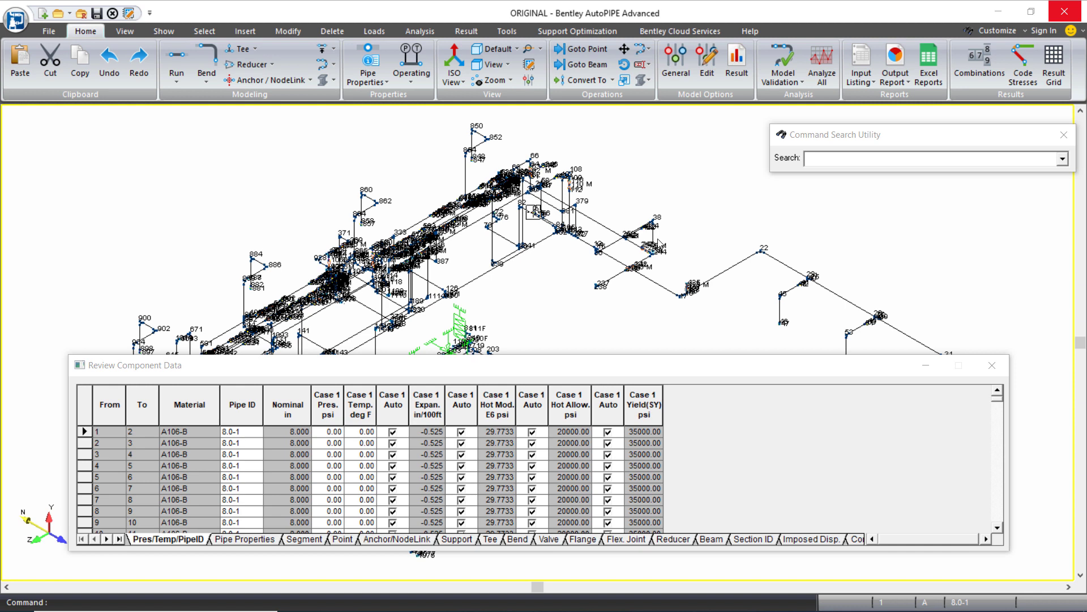
left_click(990, 365)
left_click(1064, 135)
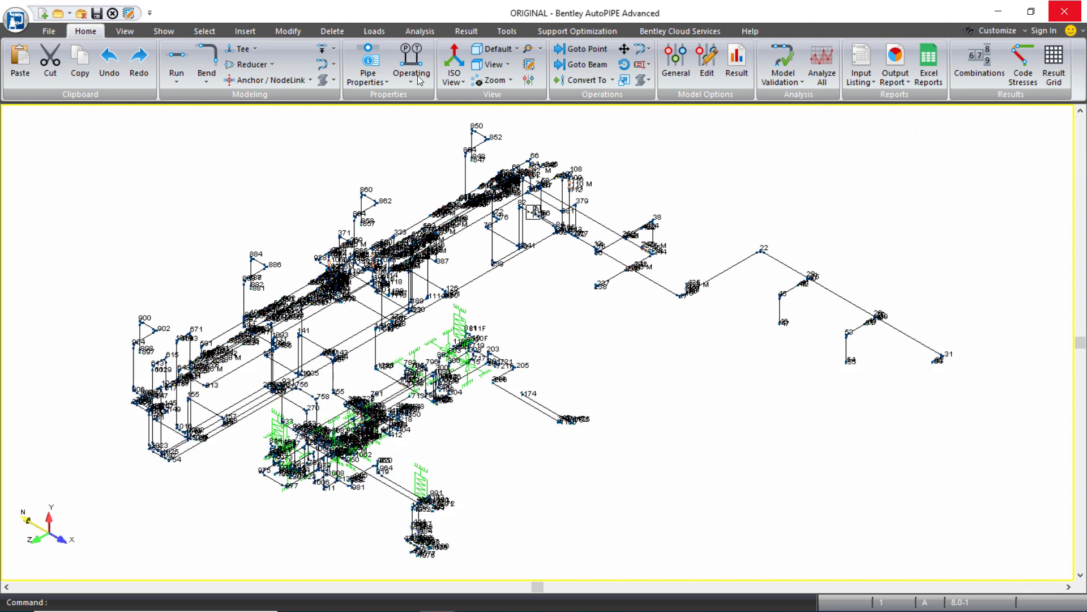
scroll(233, 38, "down", 1)
left_click(617, 80)
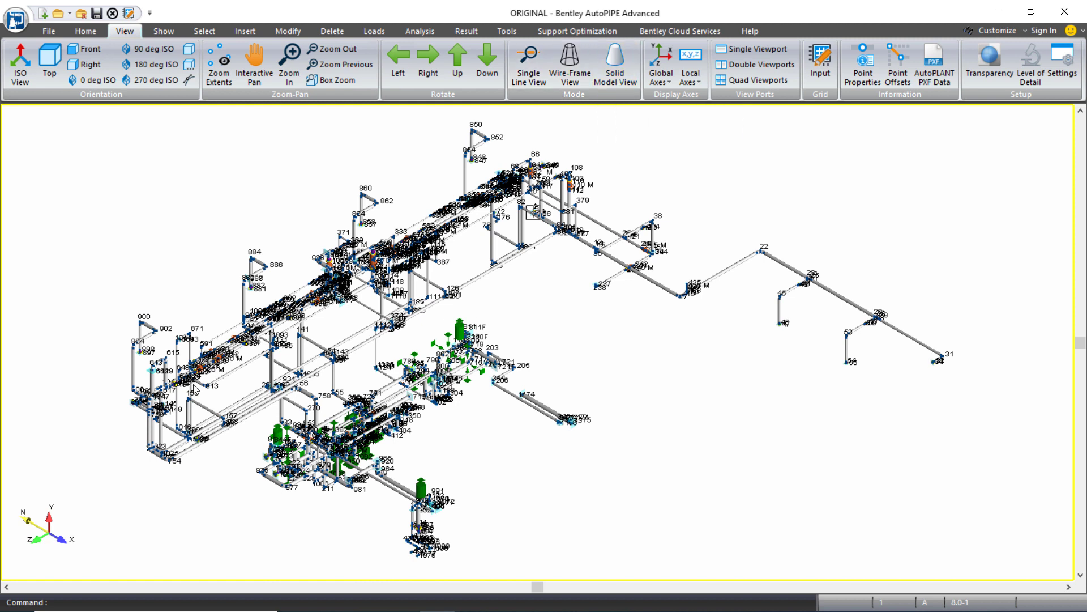
- Zoom and pan to frame the solid ORIGINAL model with its supports, valves and node numbers
scroll(403, 462, "up", 3)
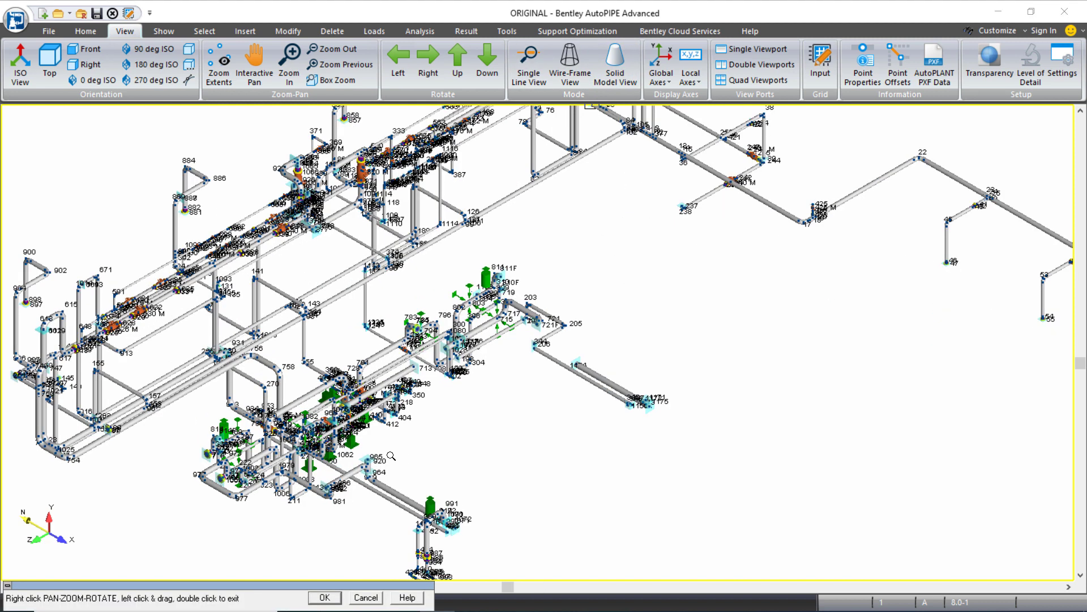
scroll(390, 452, "up", 4)
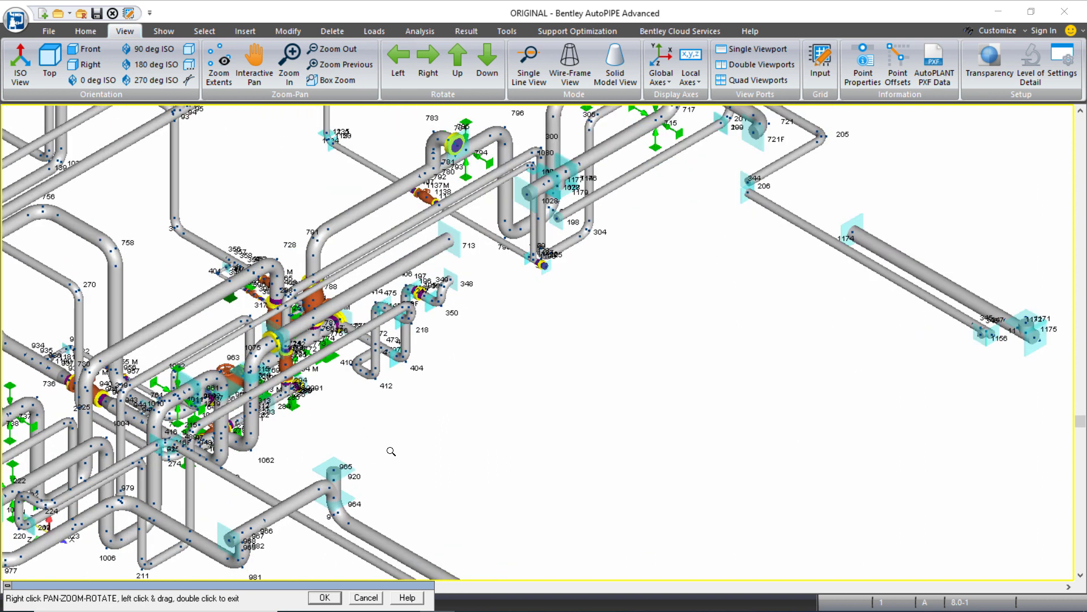
left_click_drag(350, 393, 672, 550)
double_click(673, 550)
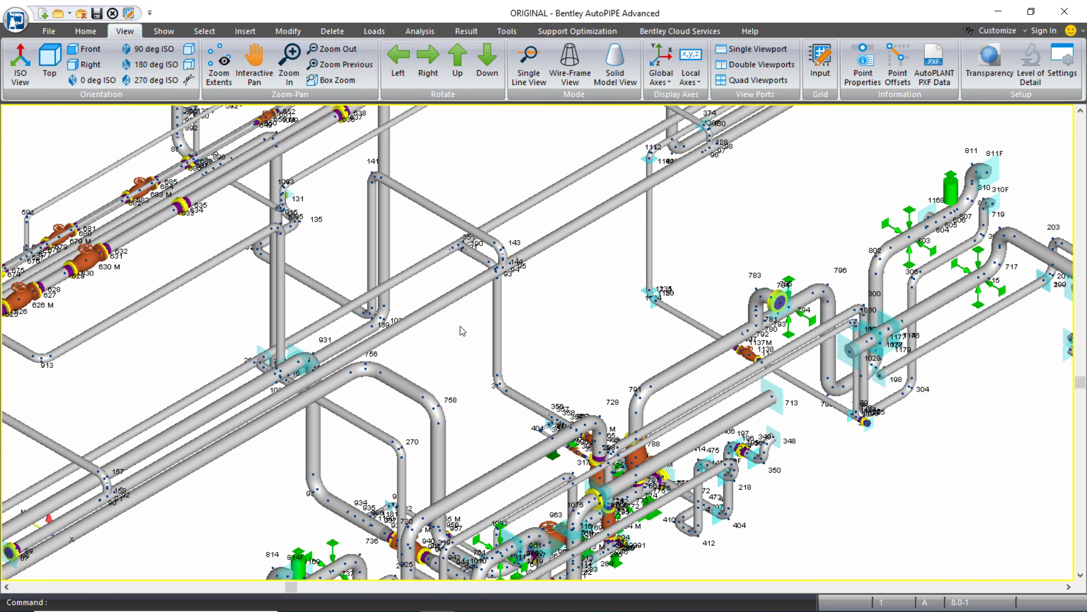
right_click(405, 237)
left_click_drag(403, 232, 512, 378)
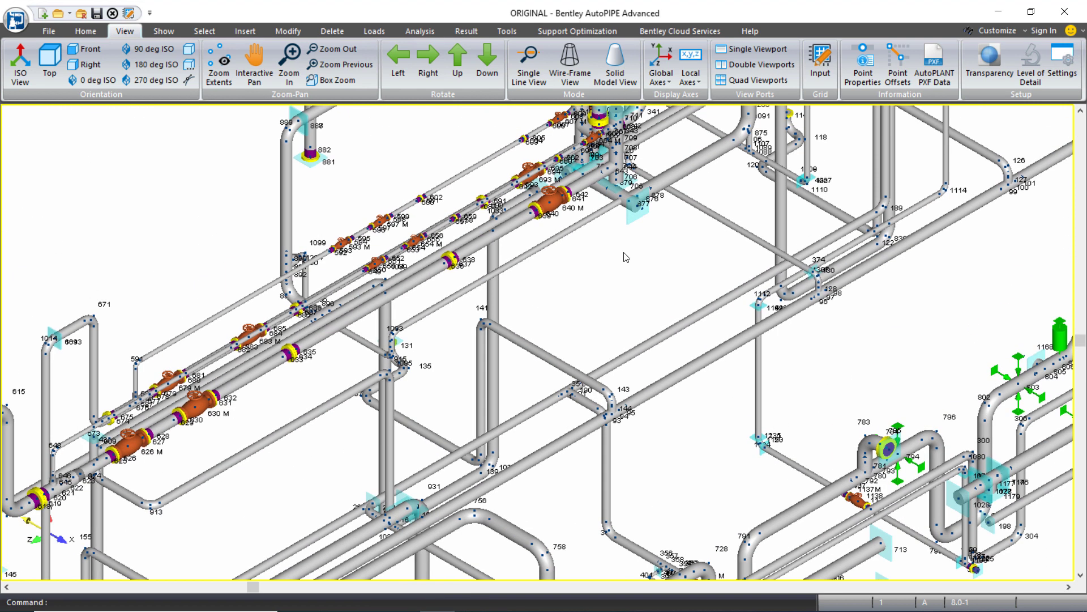
left_click_drag(623, 262, 575, 366)
double_click(575, 367)
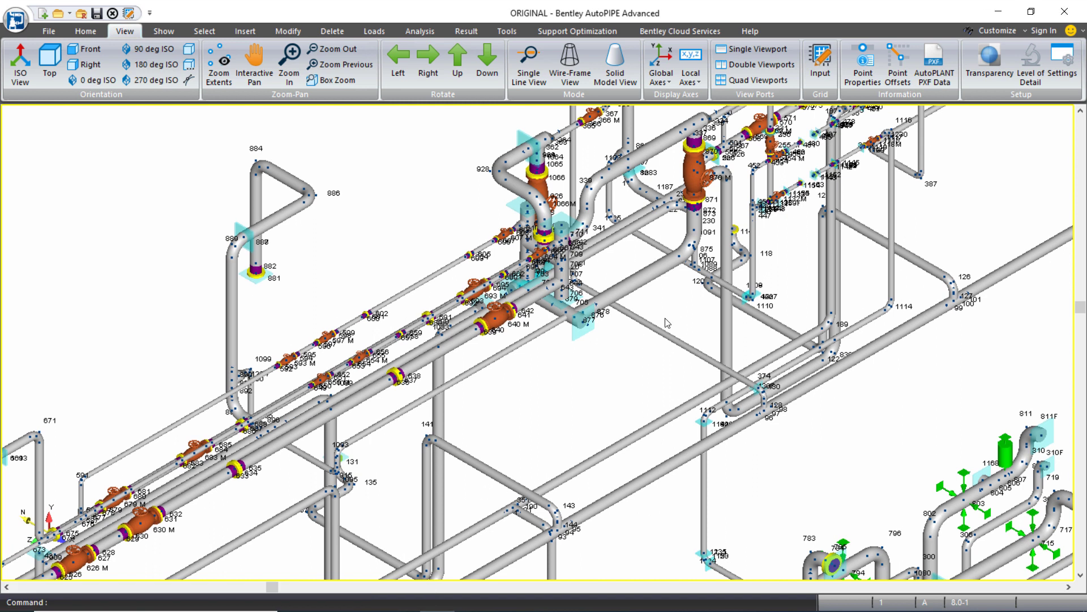
right_click(675, 318)
left_click_drag(675, 317, 577, 403)
double_click(577, 403)
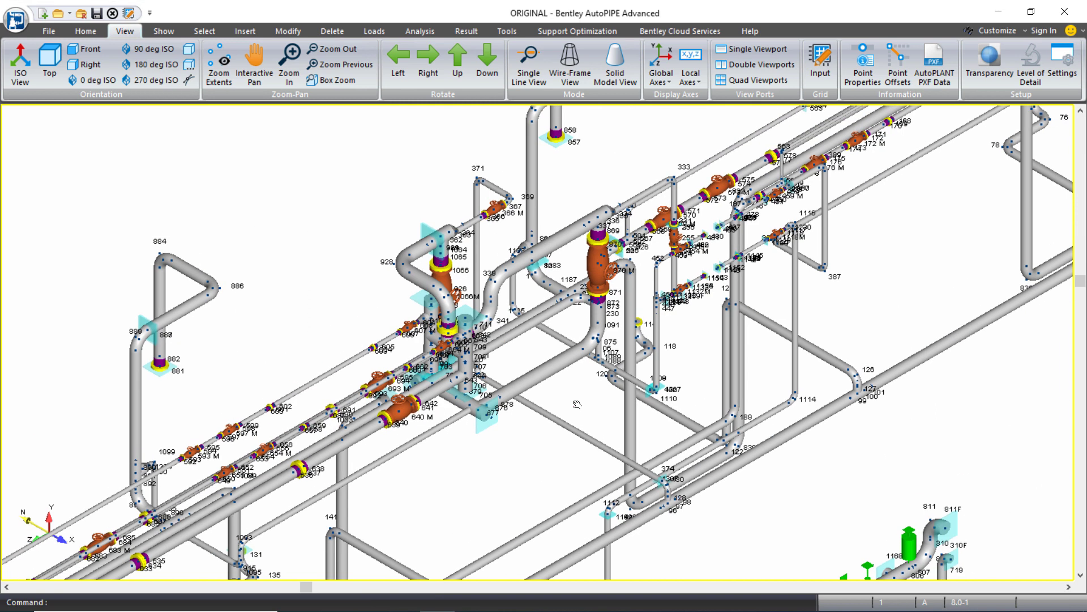
right_click(578, 405)
scroll(580, 410, "down", 2)
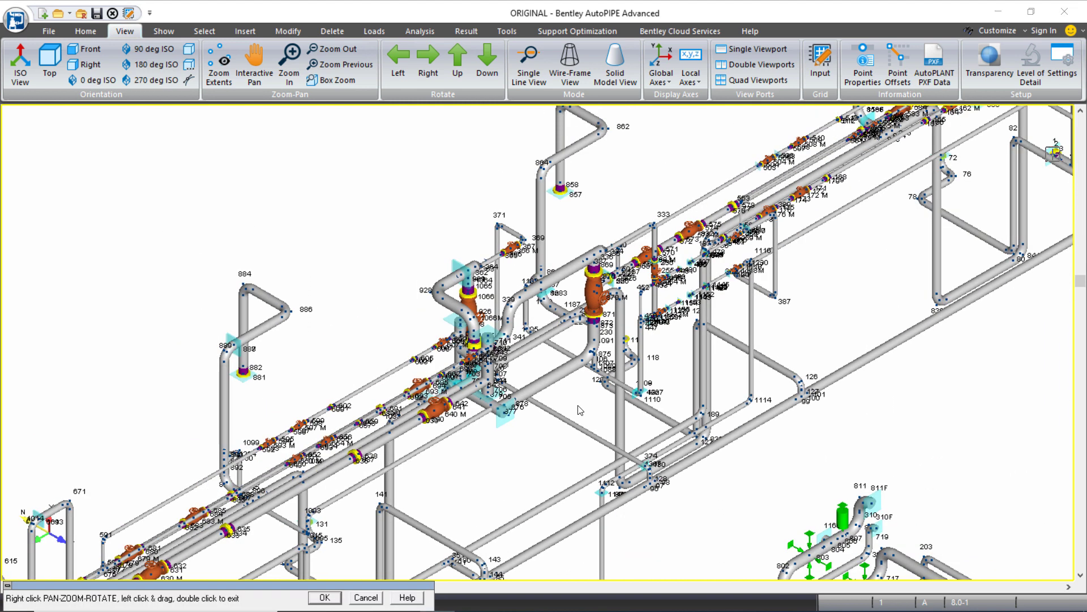
scroll(716, 289, "up", 3)
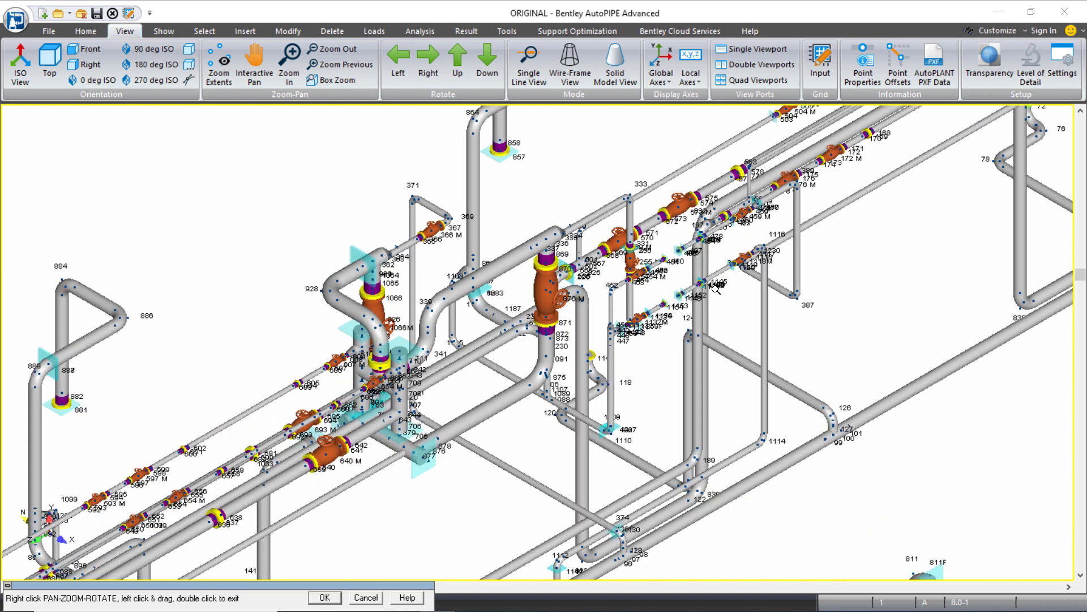
- Zoom into parts of the solid pipe model, then pan it back toward centre
scroll(716, 289, "up", 1)
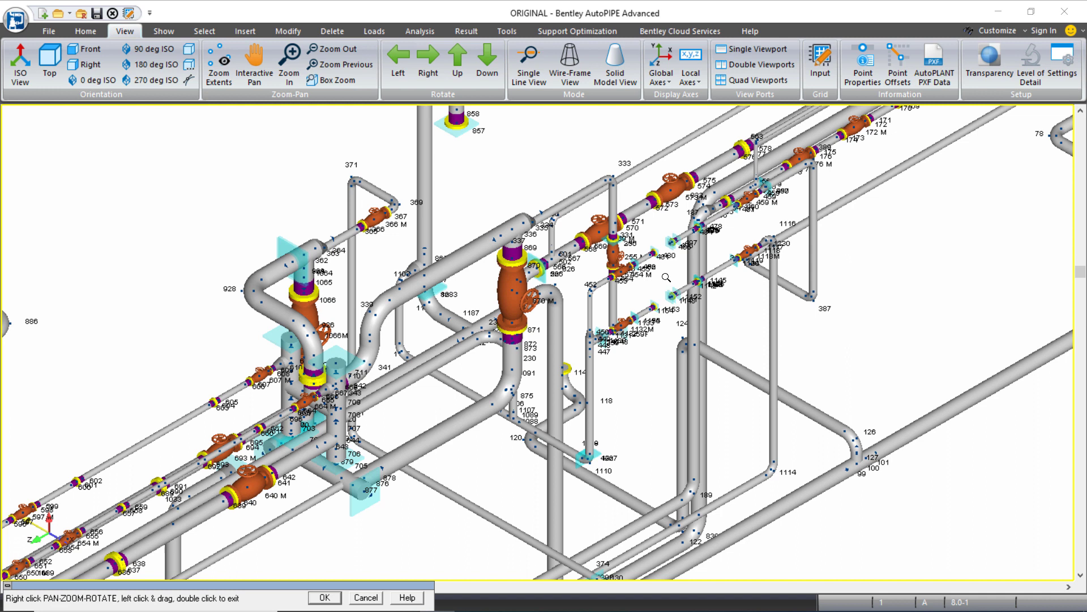
scroll(669, 305, "down", 3)
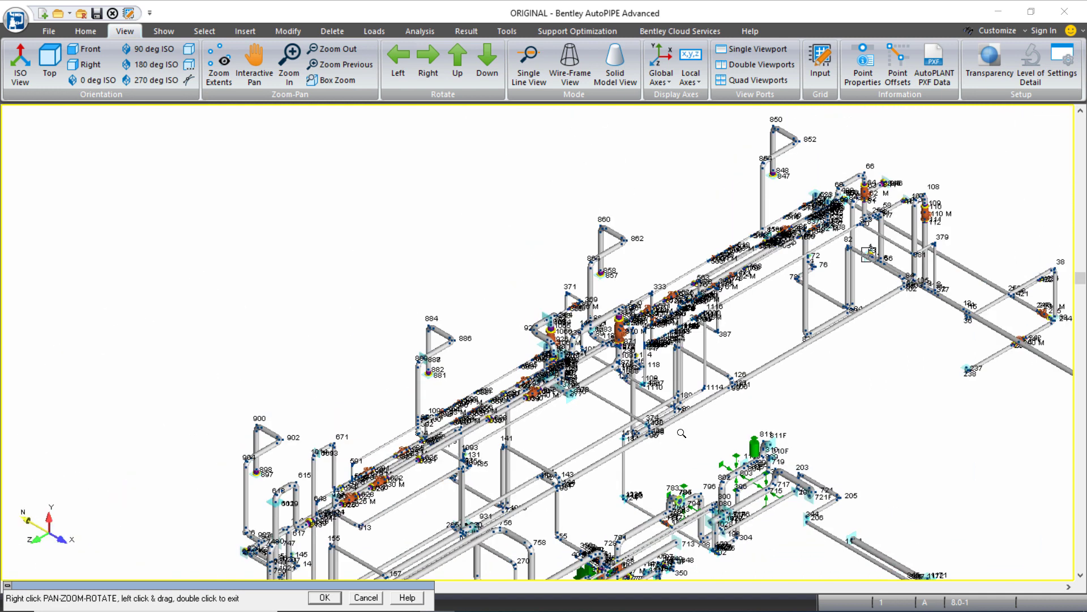
scroll(695, 446, "down", 2)
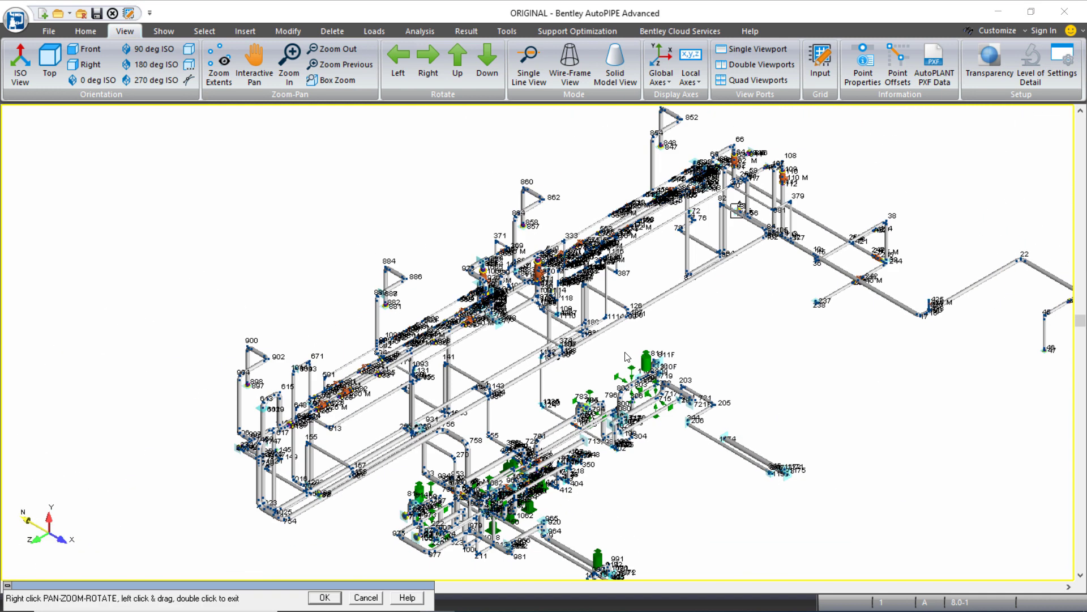
double_click(628, 351)
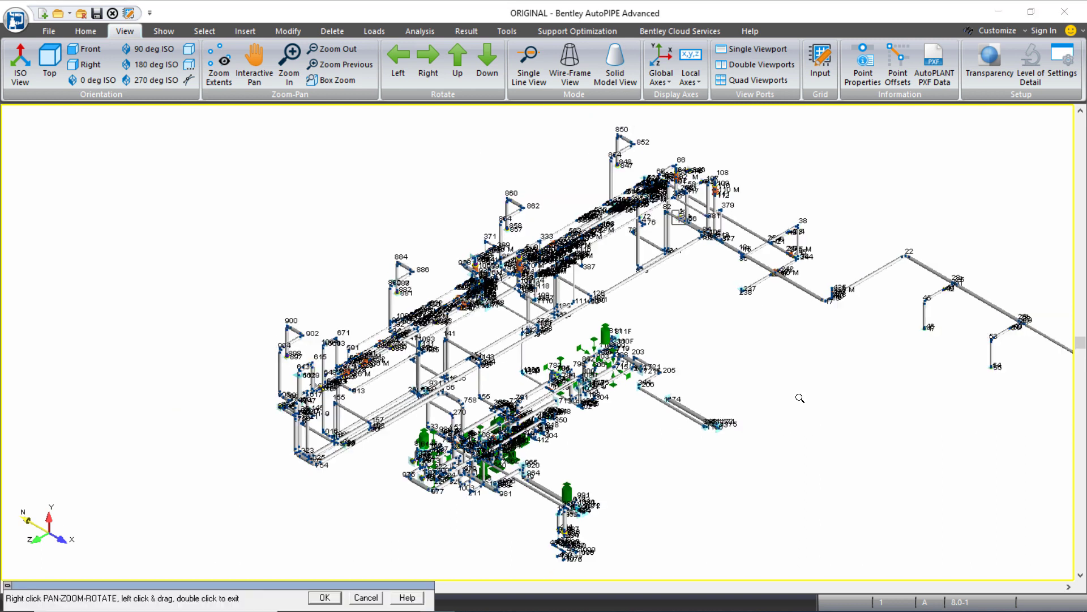
left_click_drag(800, 399, 674, 381)
double_click(679, 389)
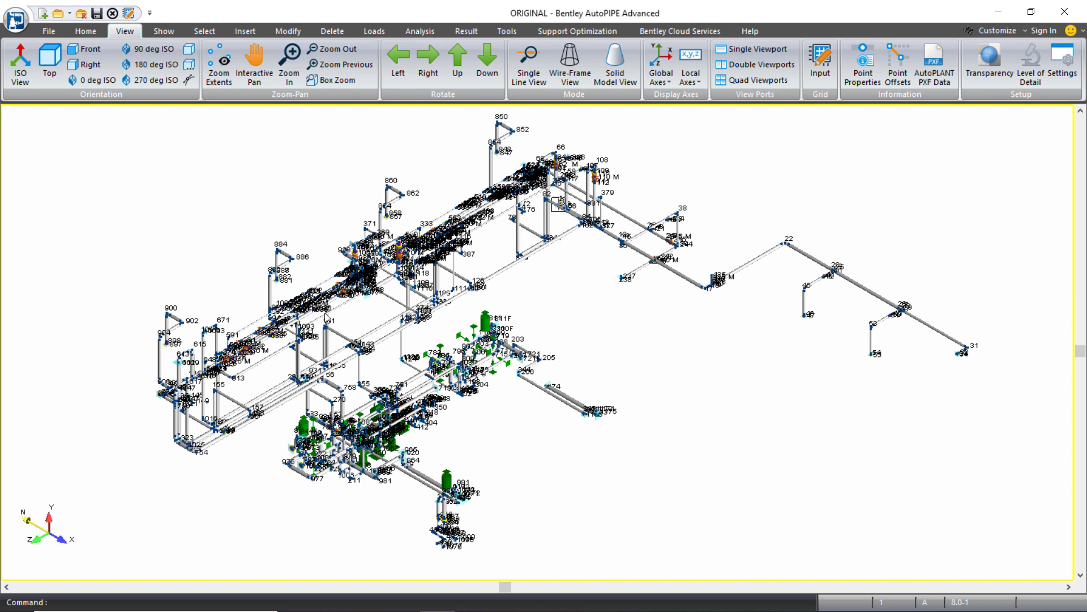
- Zoom in and out once more, finishing with the whole plant layout in view
scroll(485, 403, "up", 5)
scroll(441, 372, "up", 4)
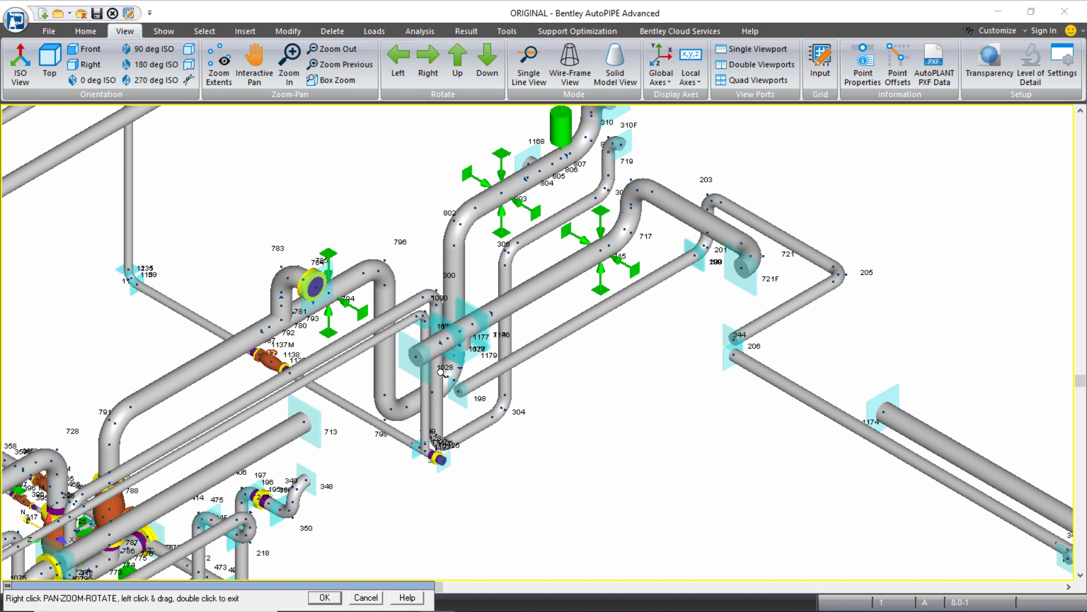
scroll(441, 372, "down", 5)
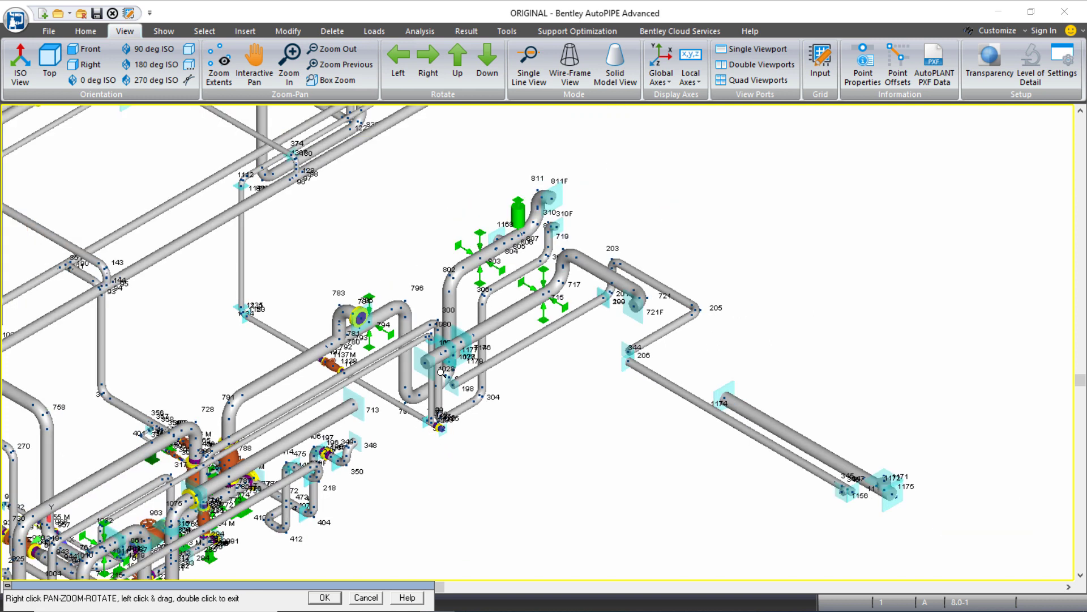
scroll(441, 372, "down", 3)
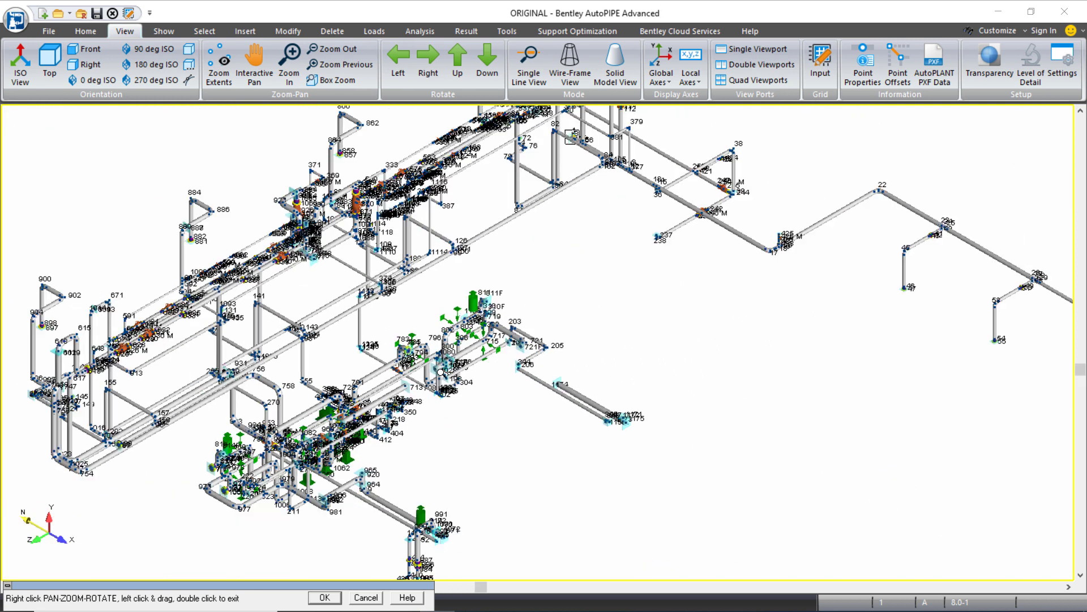
scroll(441, 372, "down", 1)
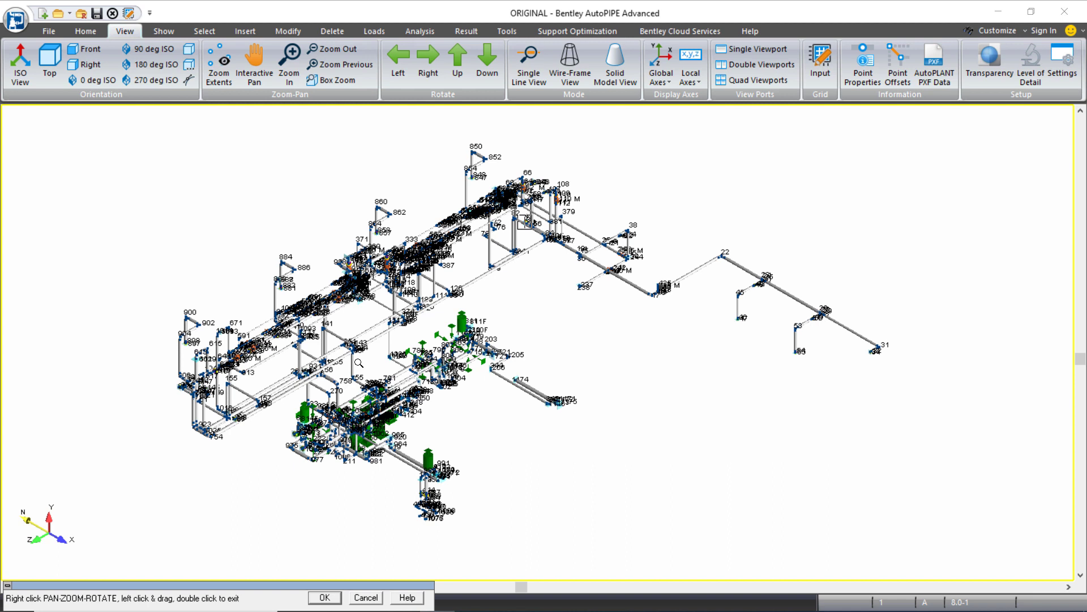
scroll(422, 345, "up", 3)
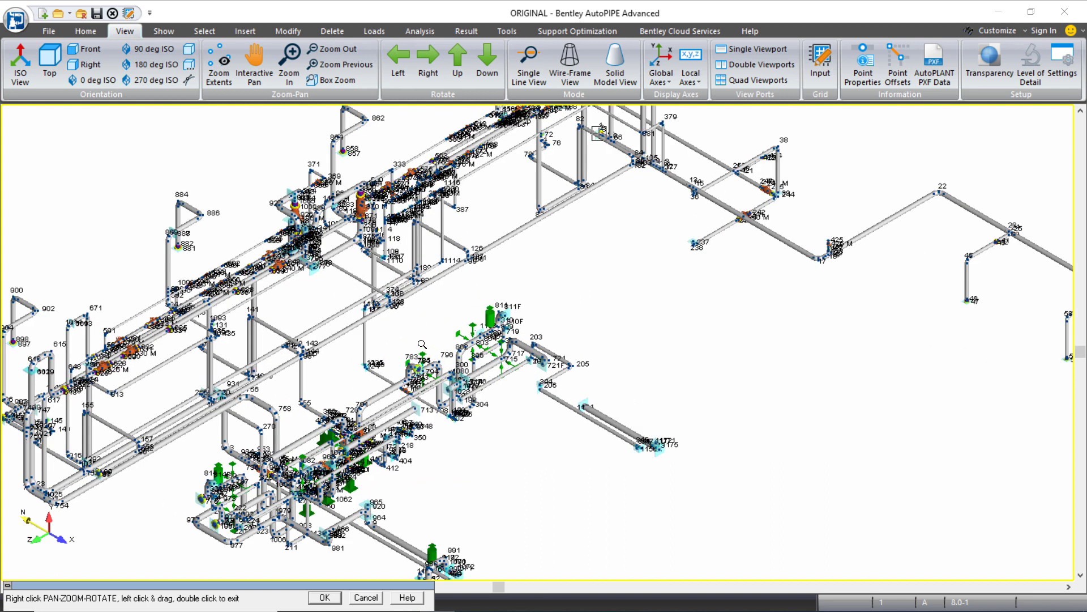
scroll(422, 344, "down", 2)
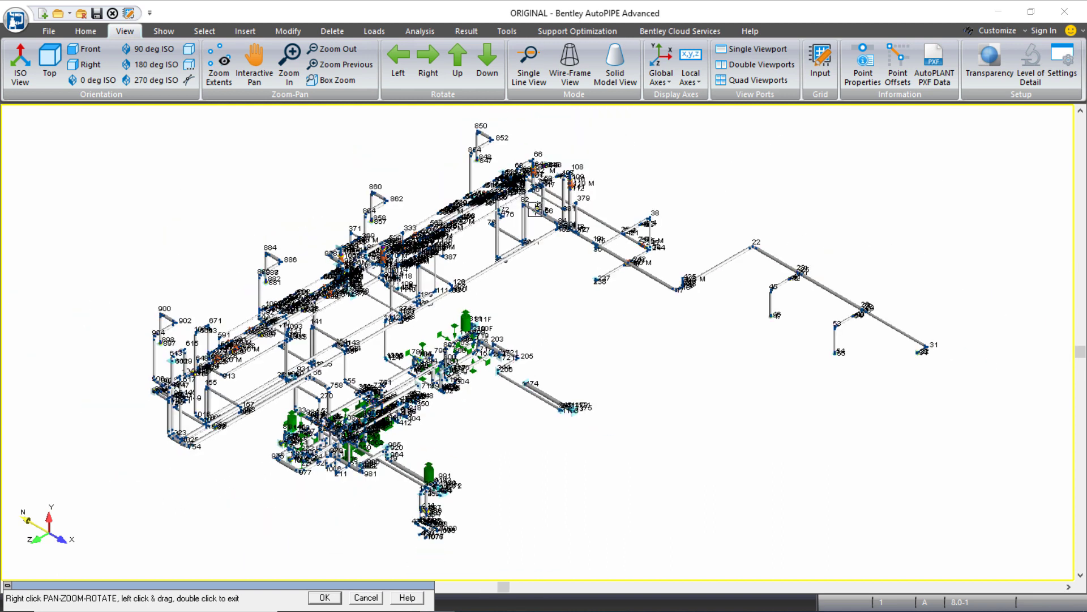